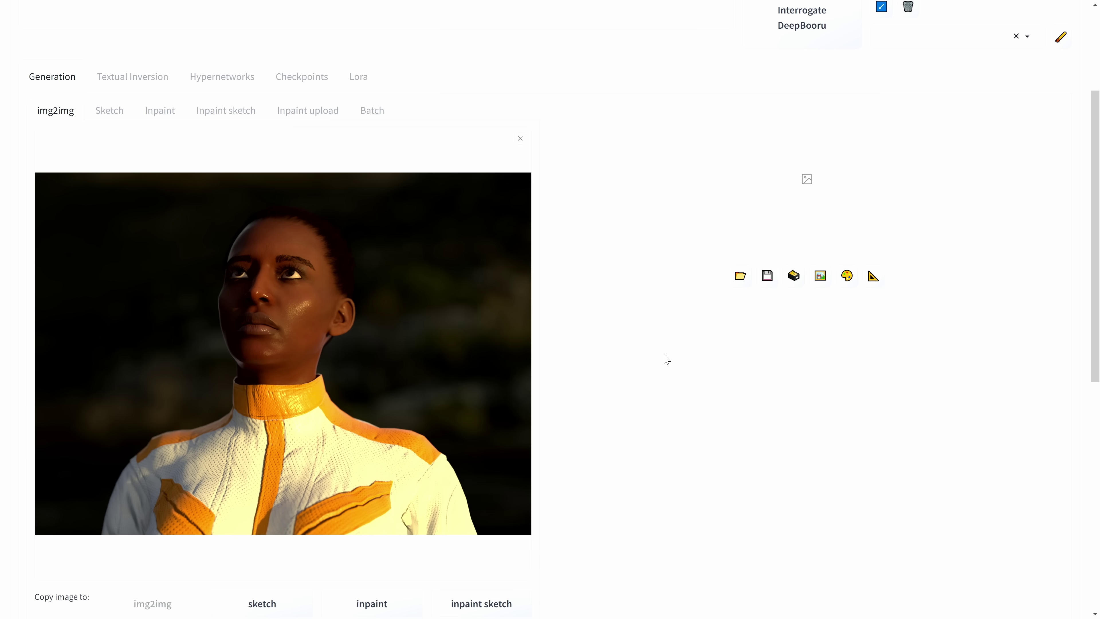
Switch the img2img sampling method to LCM with 8 sampling steps.
scroll(189, 290, down, 7)
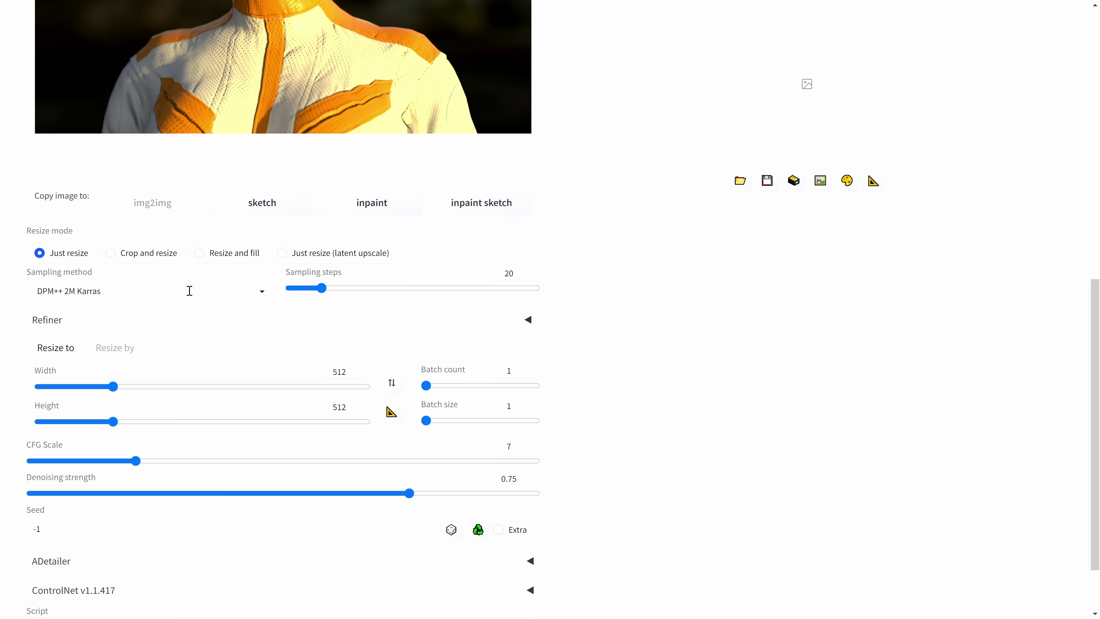
click(221, 297)
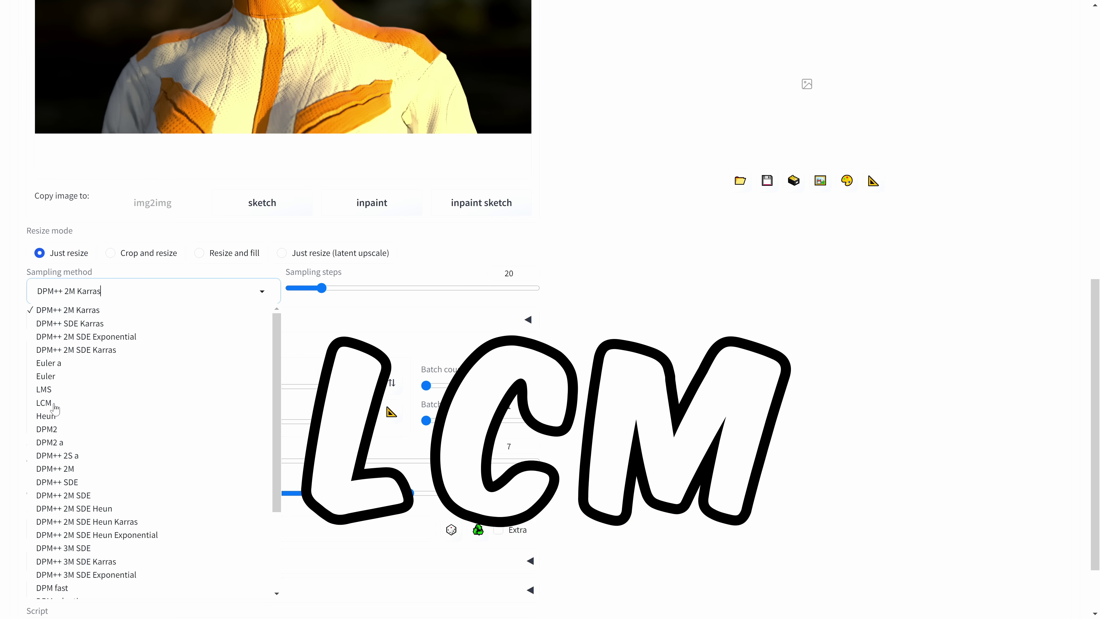
click(45, 402)
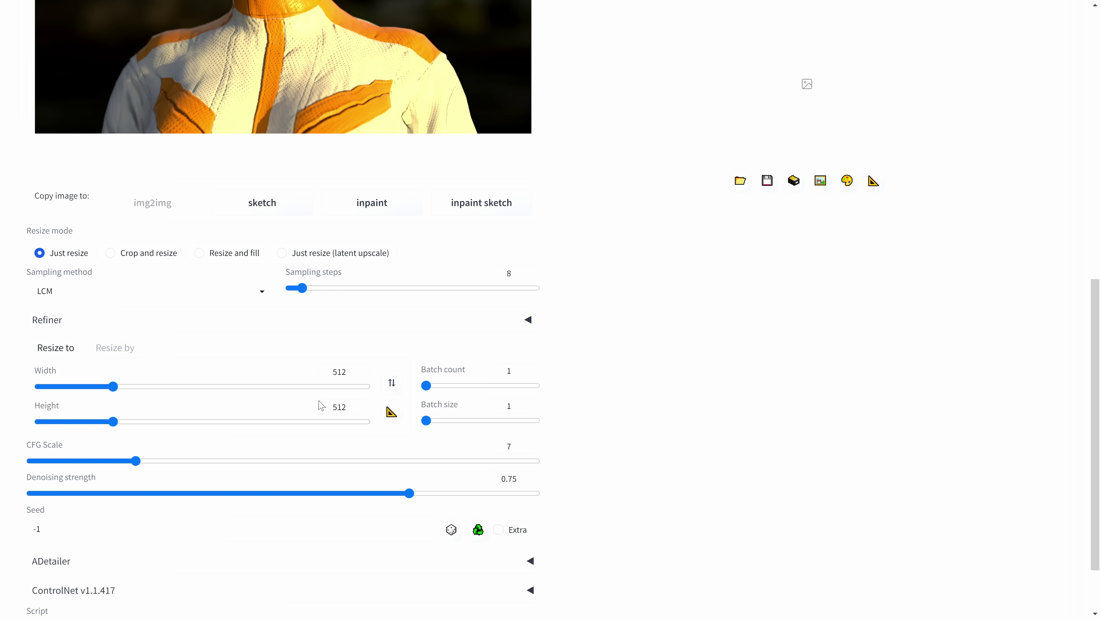
Set the output size to width 1920 and height 1401.
scroll(306, 384, up, 5)
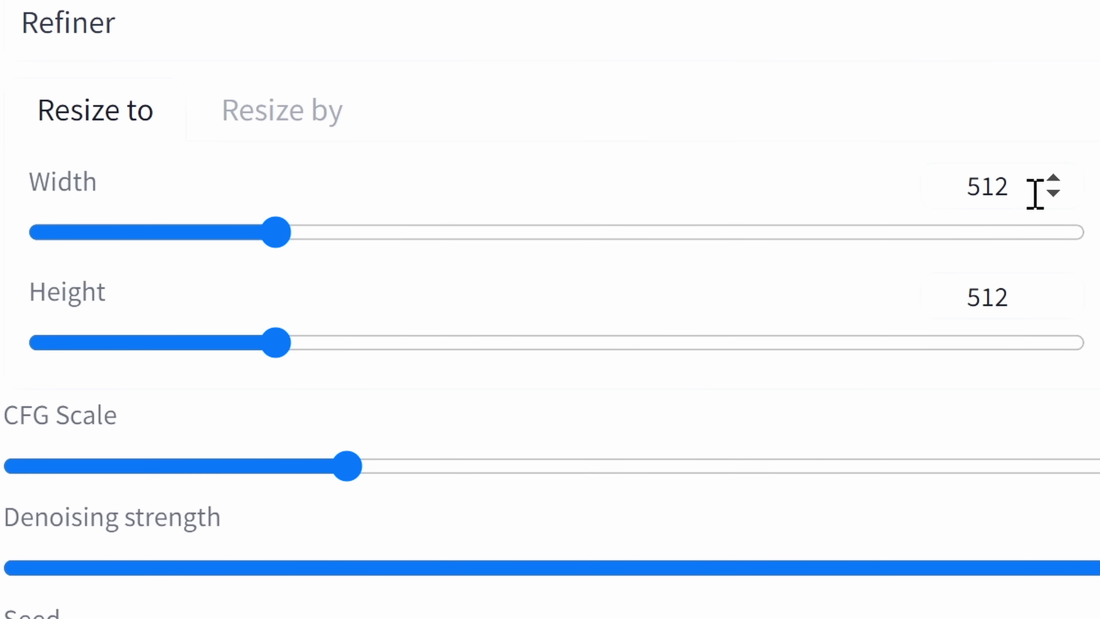
double_click(1038, 191)
text(1920)
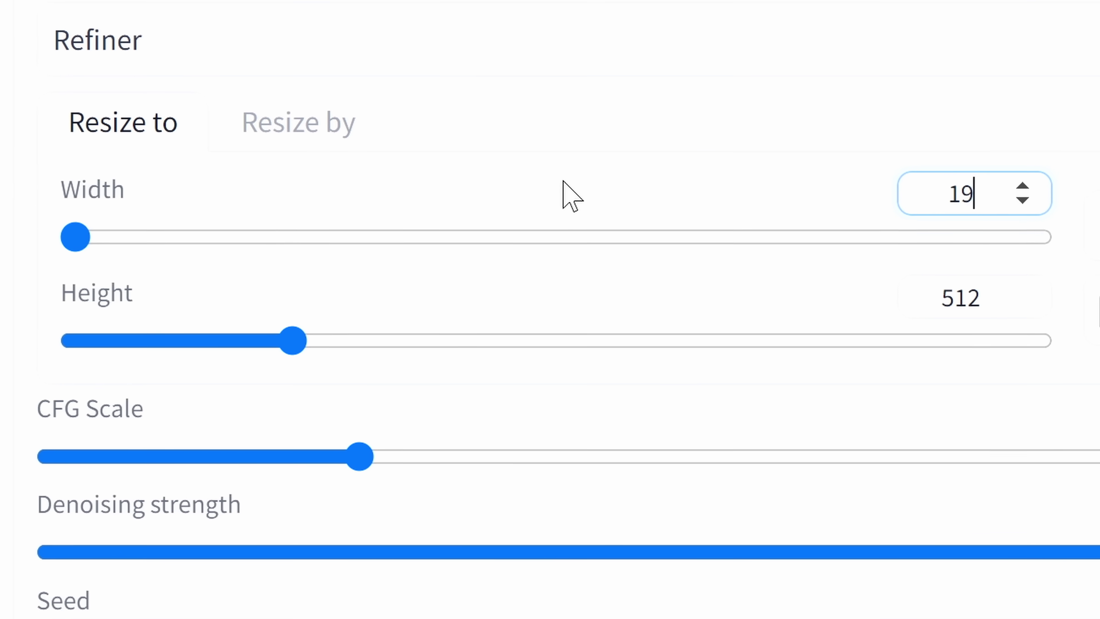
double_click(961, 298)
text(1401)
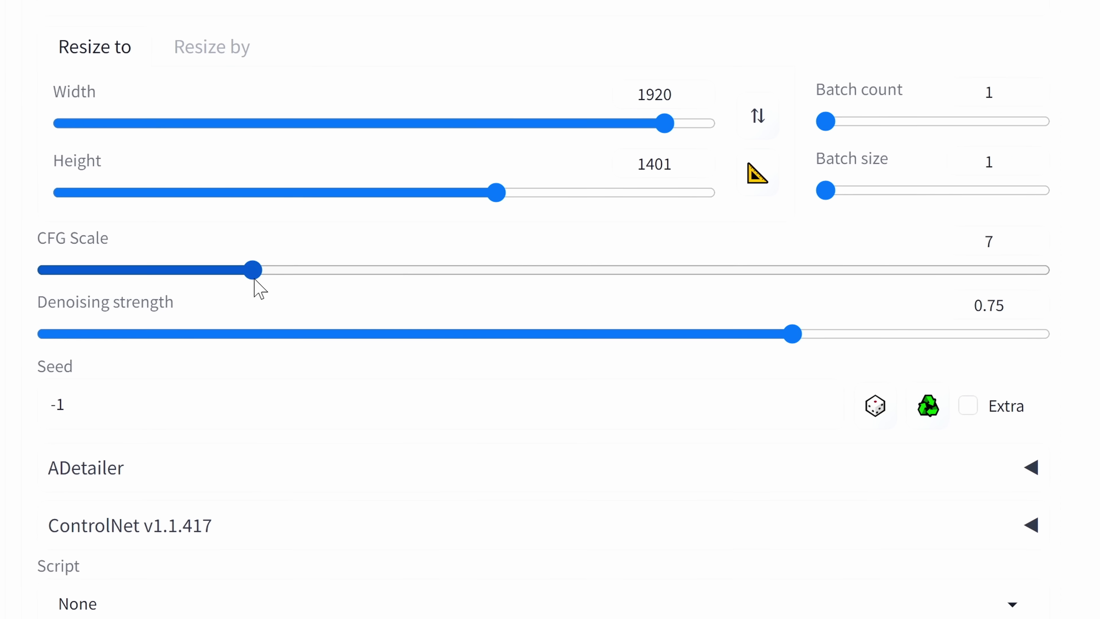
Set CFG Scale to 2 and denoising strength to 1, then expand the ControlNet settings.
mouse_move(259, 283)
mouse_down()
mouse_move(74, 284)
mouse_move(145, 287)
mouse_move(105, 287)
mouse_move(127, 278)
mouse_up()
drag(765, 334, 1000, 332)
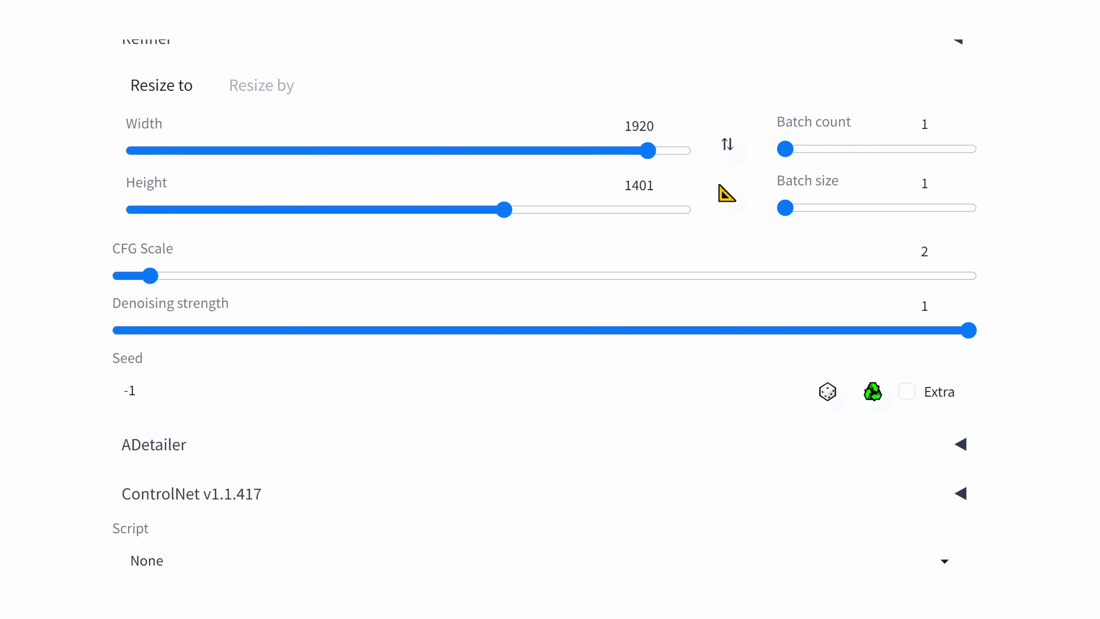
click(538, 489)
Set the ControlNet control mode to 'ControlNet is more important'.
scroll(554, 434, down, 5)
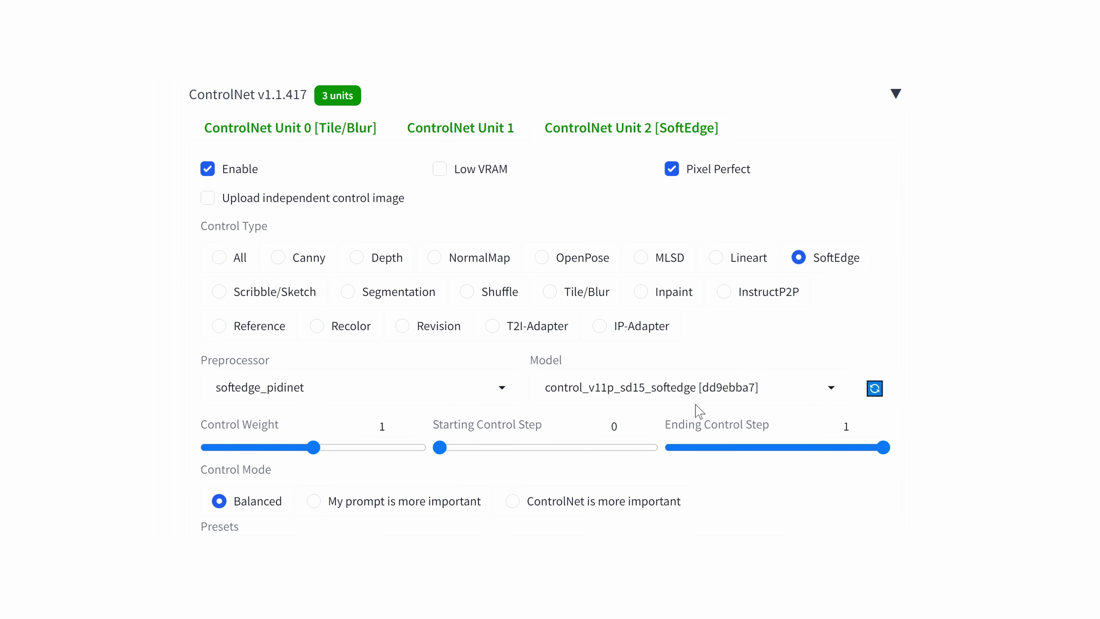
click(589, 497)
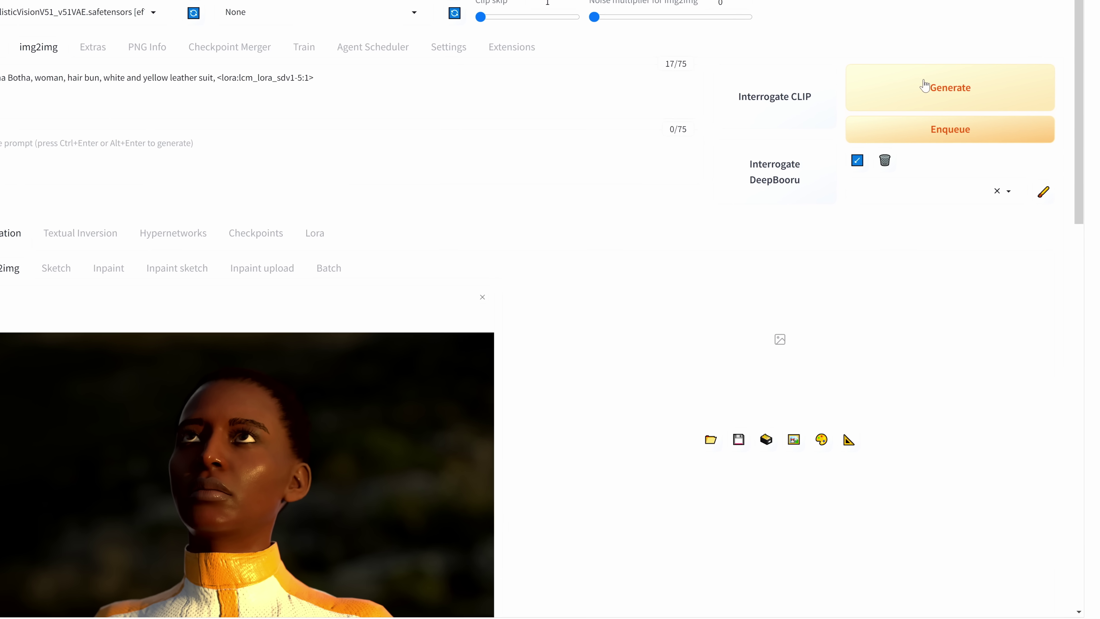
Generate the restyled 1920×1401 portrait and close its full-size preview after inspecting it.
click(921, 83)
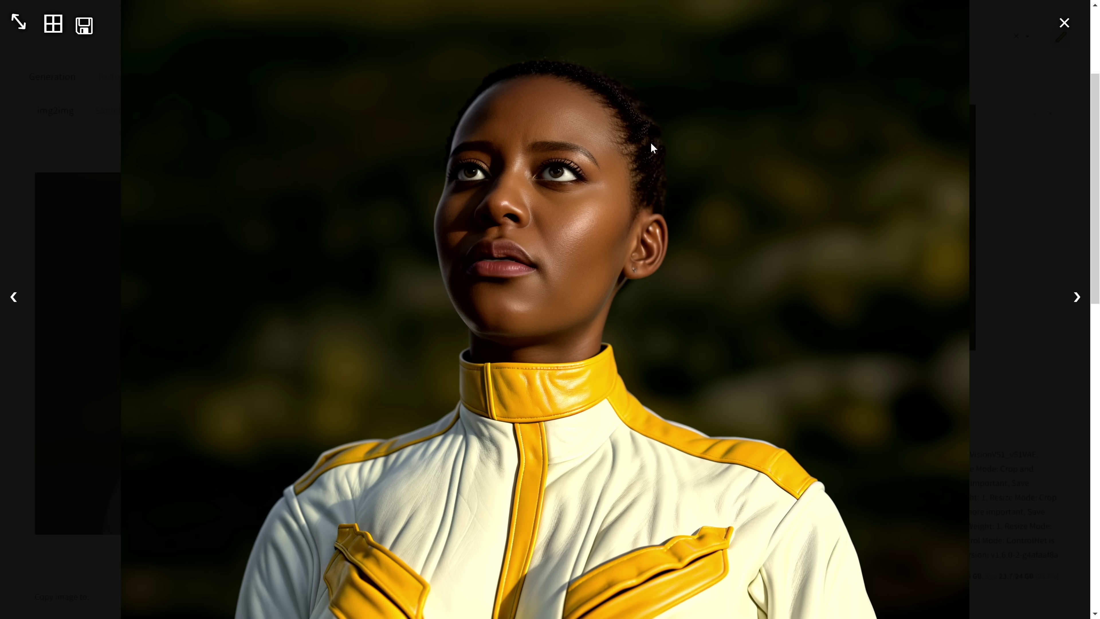
click(740, 170)
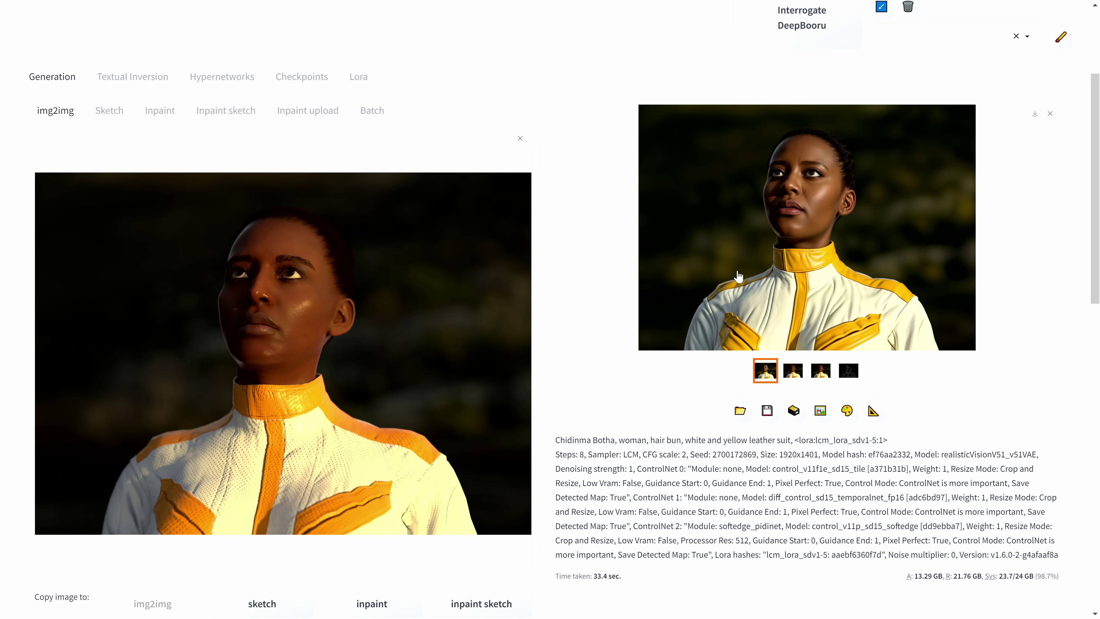
scroll(898, 381, down, 10)
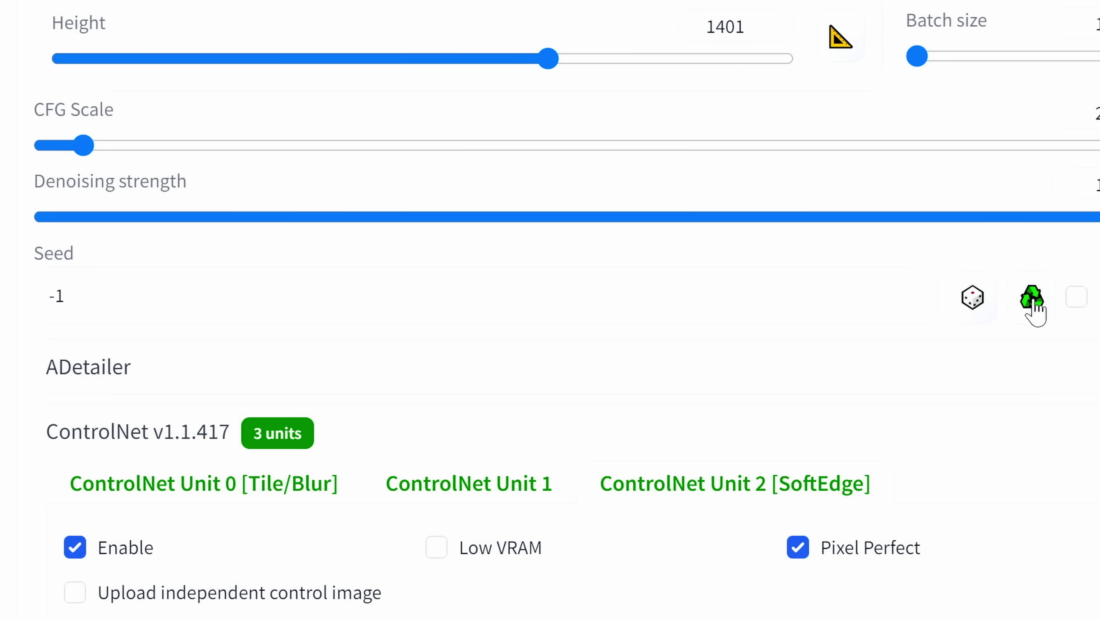
click(1031, 298)
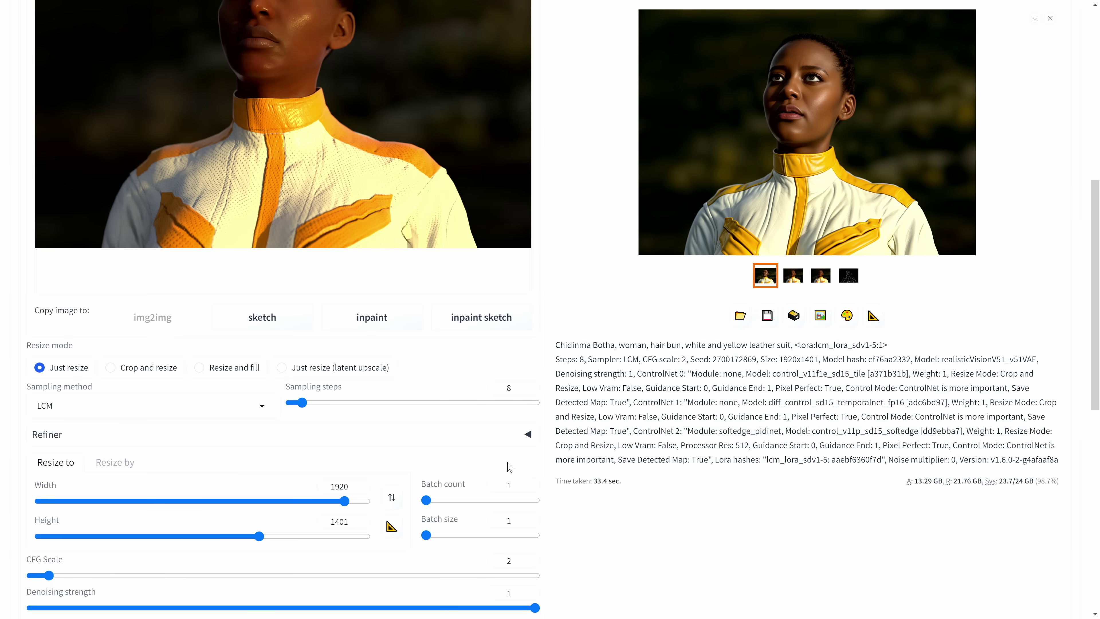
scroll(727, 433, up, 3)
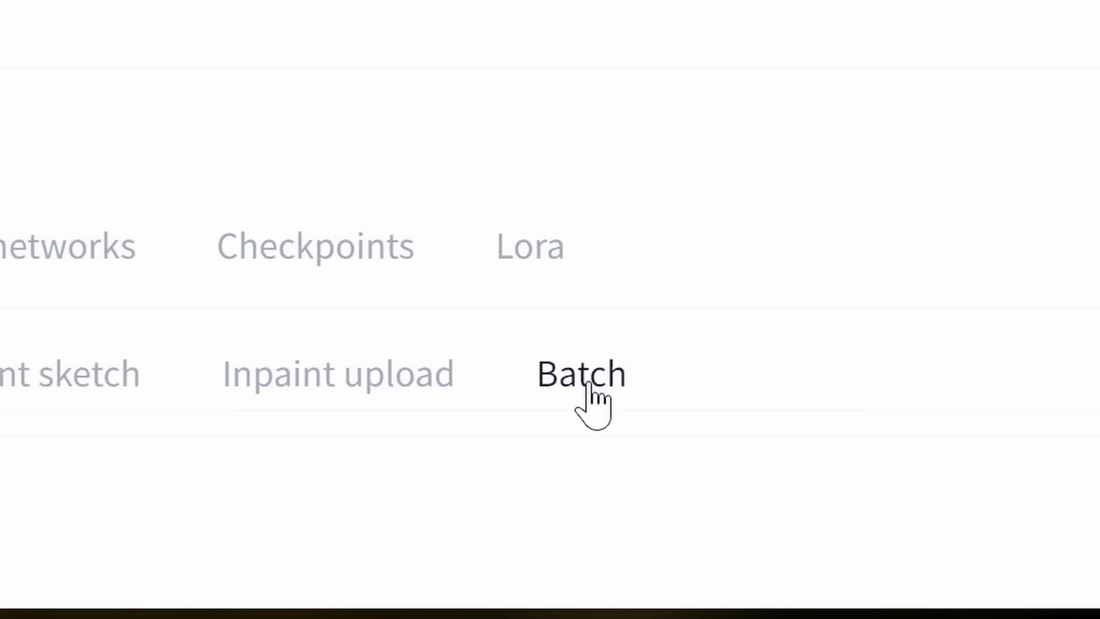
In Batch mode, set input folder D:\Originals and output folder D:\Output_realisticvision.
click(589, 383)
key(Tab)
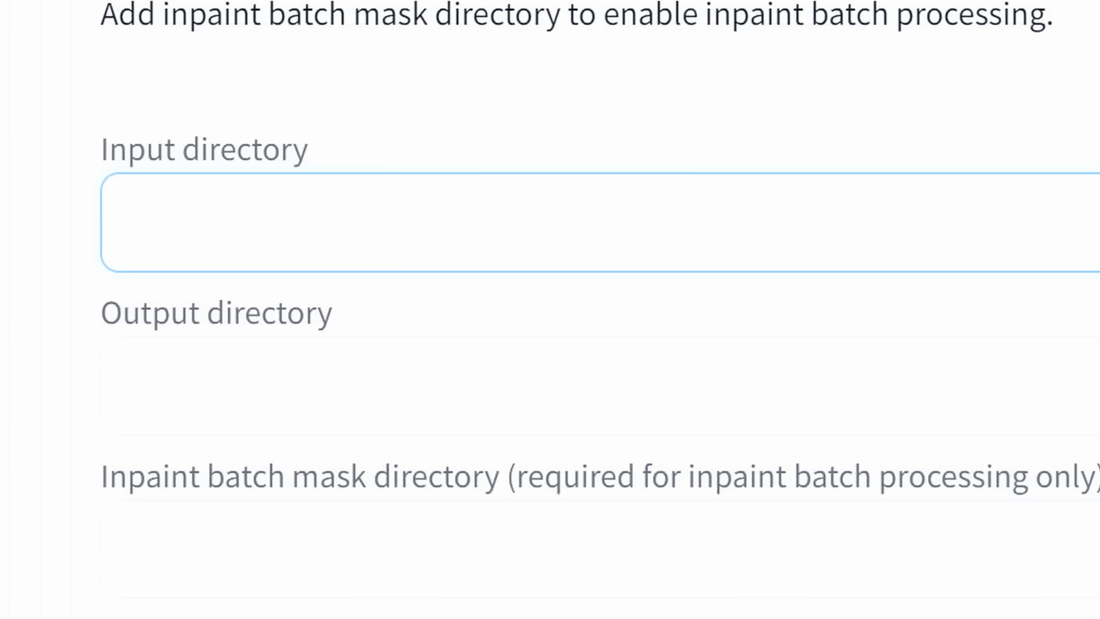
text(D:\Originals)
click(400, 390)
text(D:\Output_realisticvision)
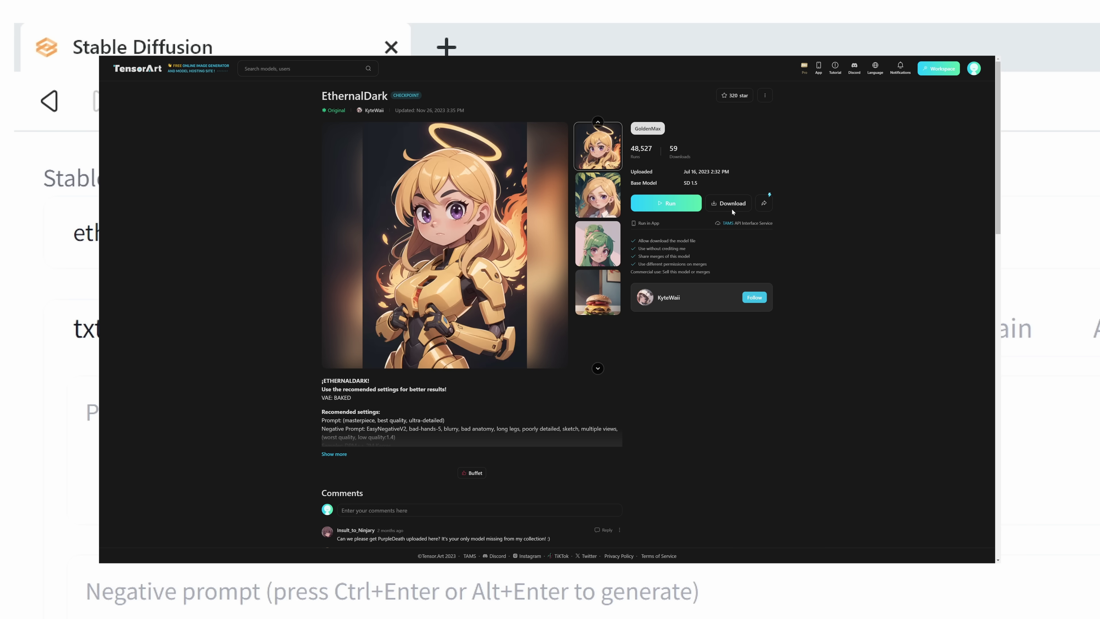
Download the EthernalDark checkpoint, then write a prompt with 'simple colors, flat colors,' and the lcm_lora_sdv1-5 LoRA.
click(731, 209)
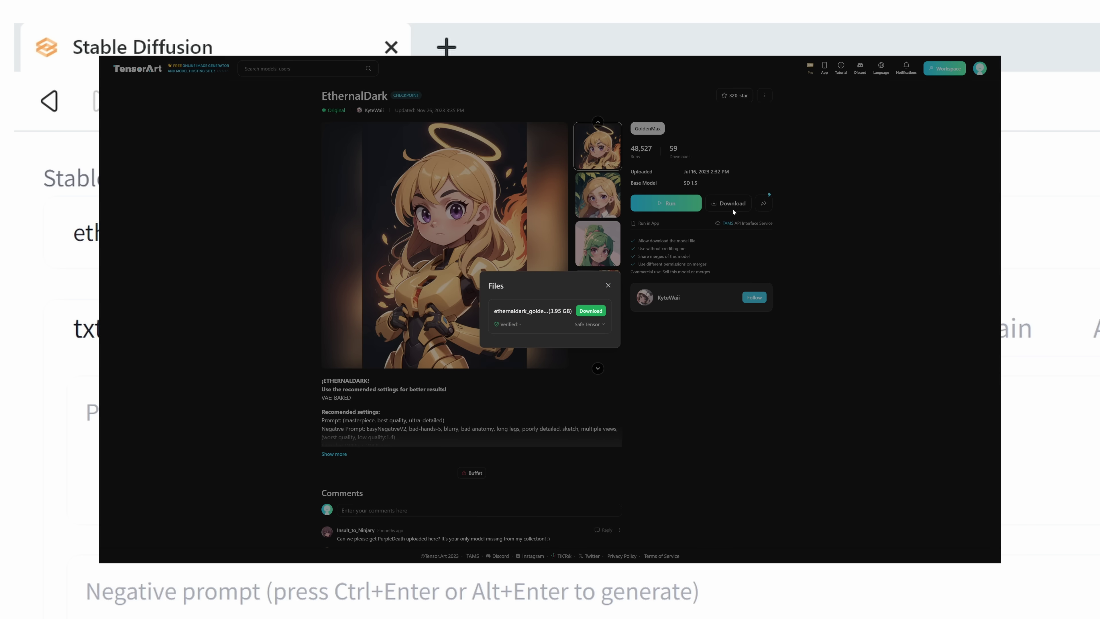
click(588, 311)
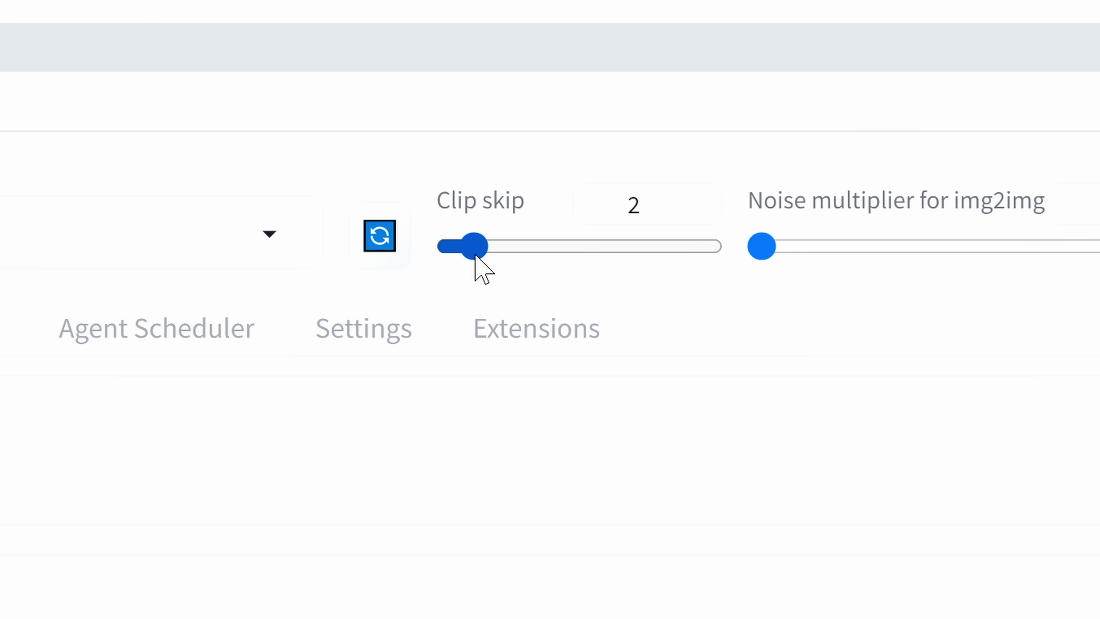
click(1045, 270)
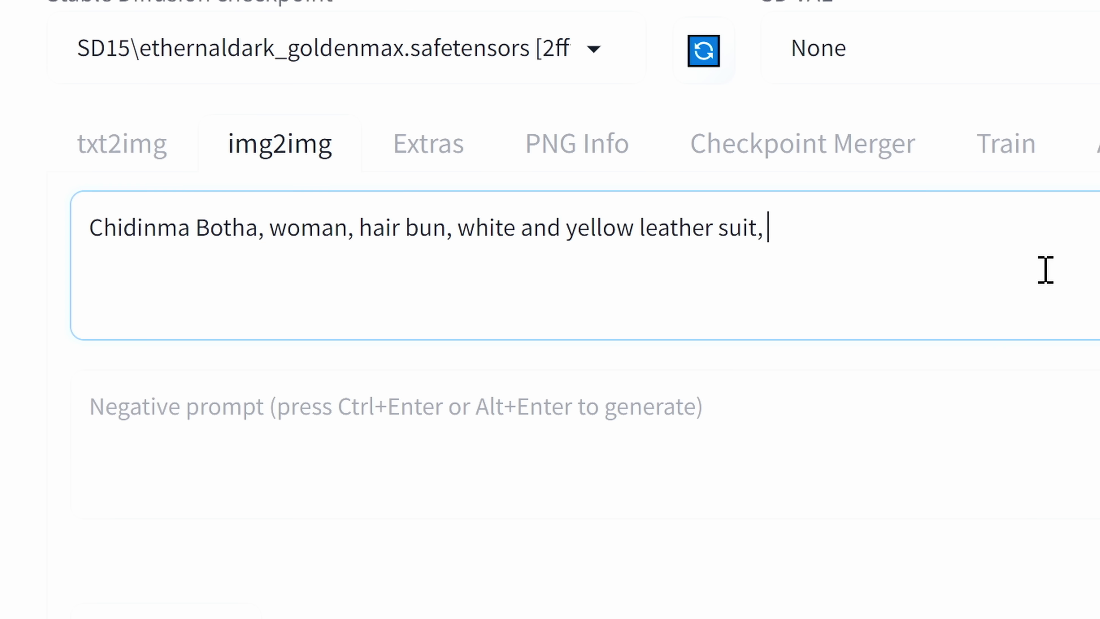
text(simple colors, flat colors,)
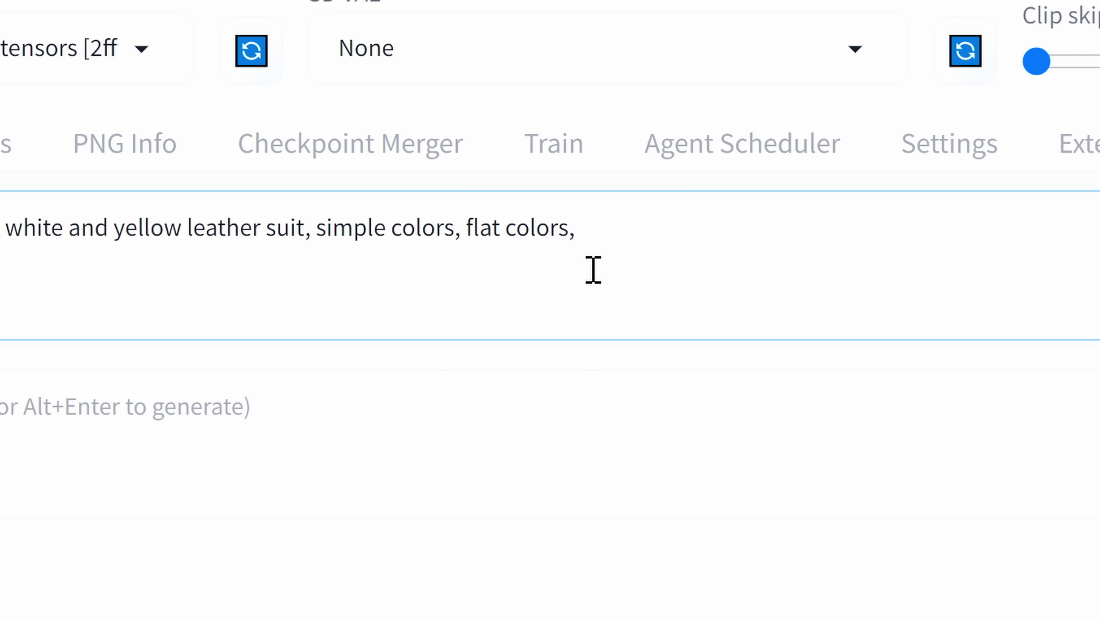
click(360, 249)
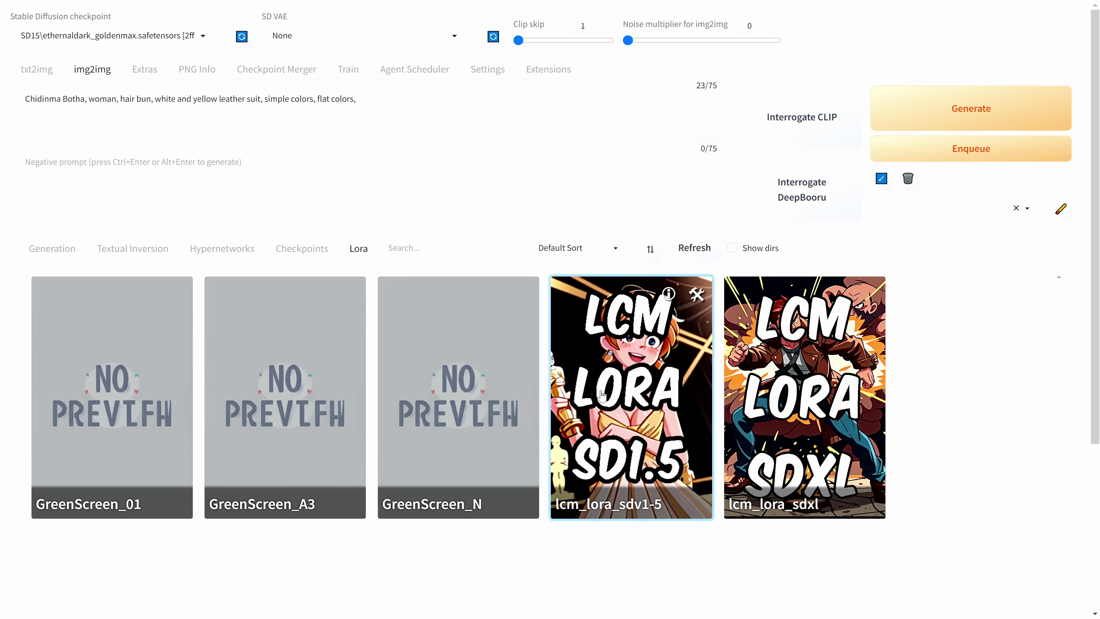
click(601, 394)
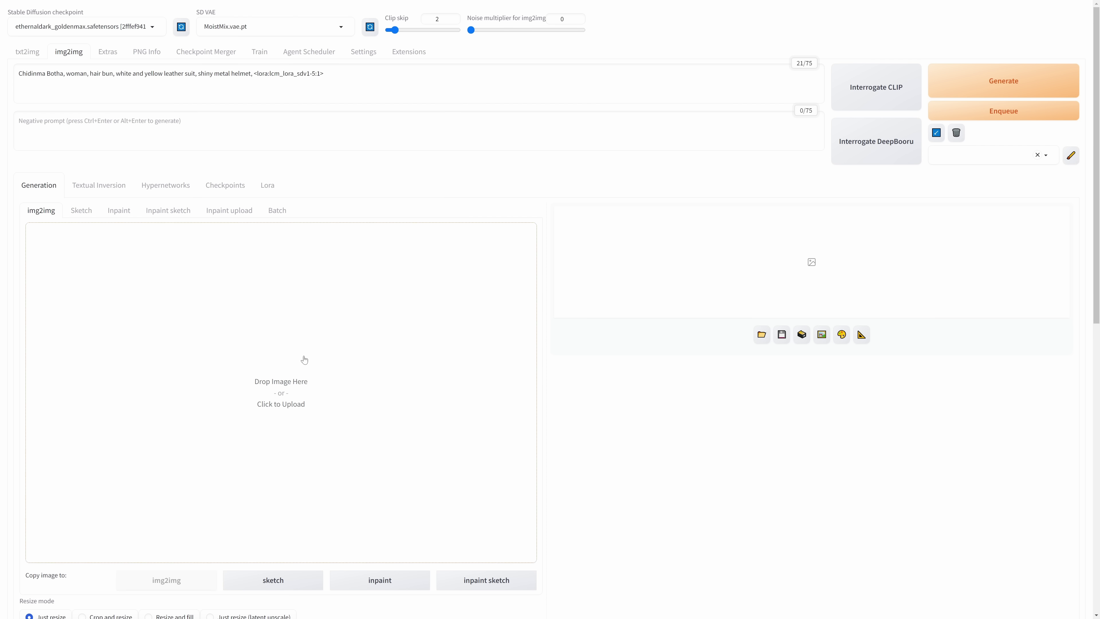
Switch the sampler to LCM with 6 sampling steps.
key(ctrl+v)
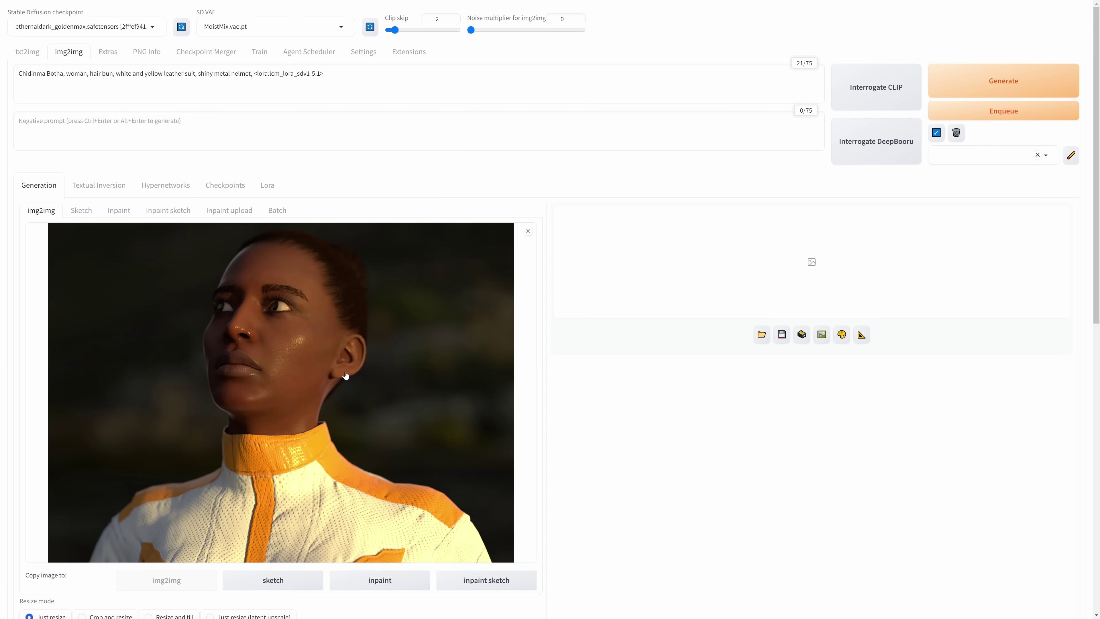
scroll(351, 381, down, 8)
click(87, 301)
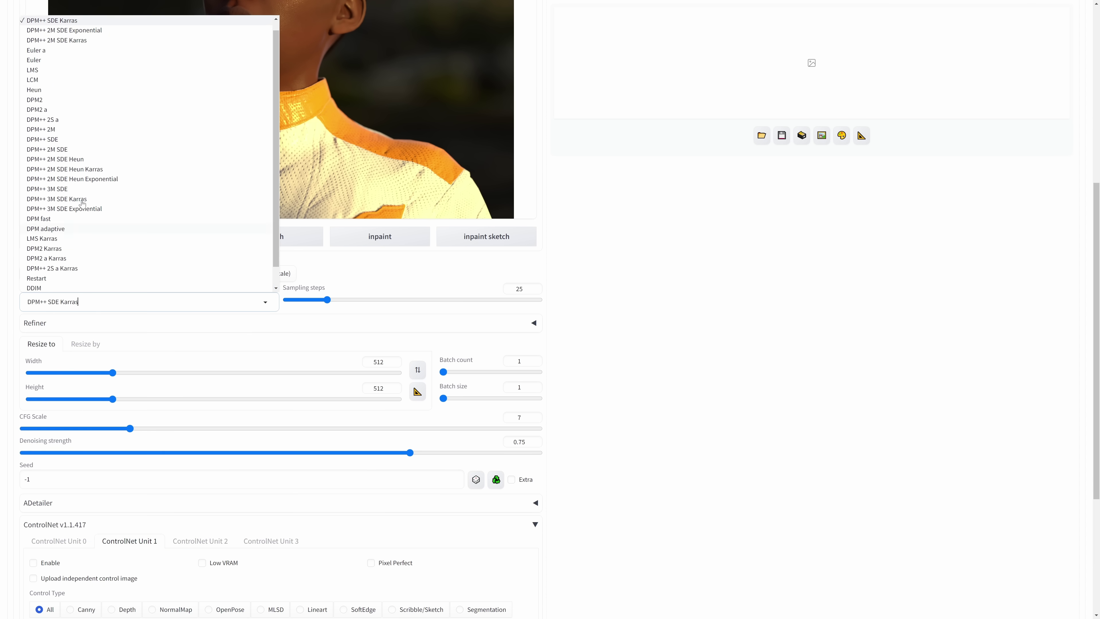
click(32, 80)
drag(326, 300, 295, 300)
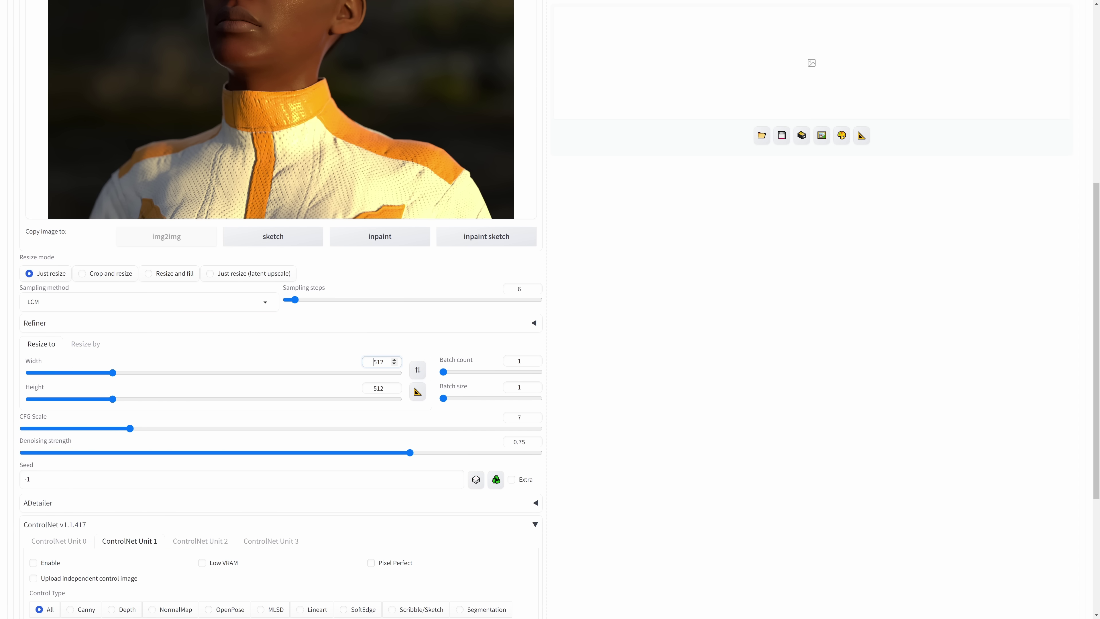
Set the output size to 1920×1401.
double_click(376, 362)
text(1920)
key(Tab)
key(Tab)
text(1401)
key(Tab)
key(Tab)
Set CFG Scale to 1.5 and denoising strength to 1, then expand ControlNet Unit 0.
drag(130, 427, 31, 427)
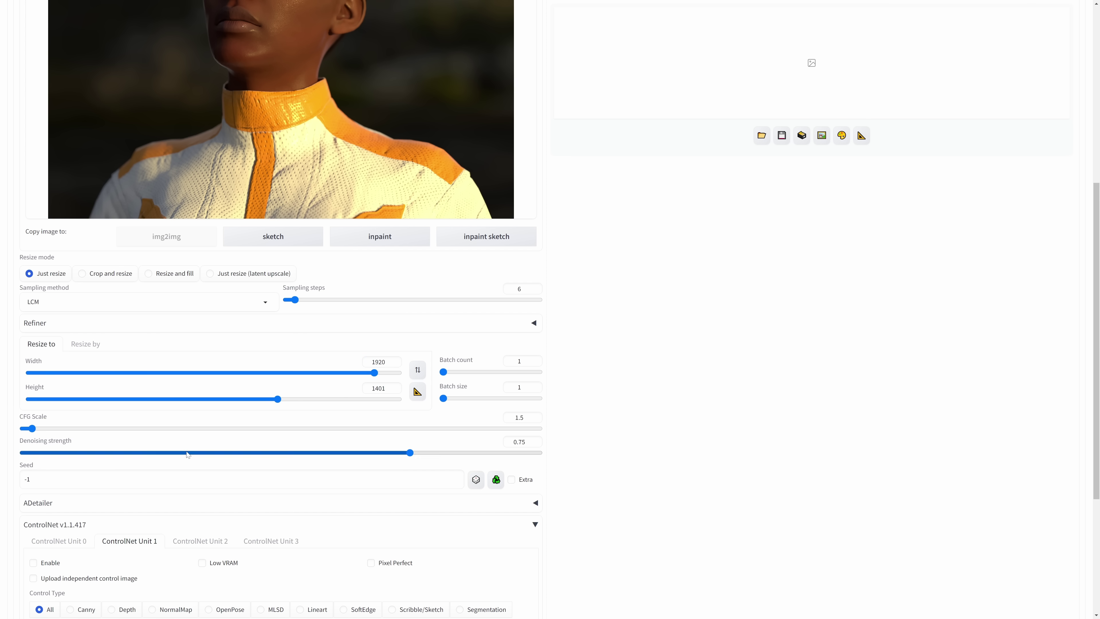
drag(425, 452, 639, 465)
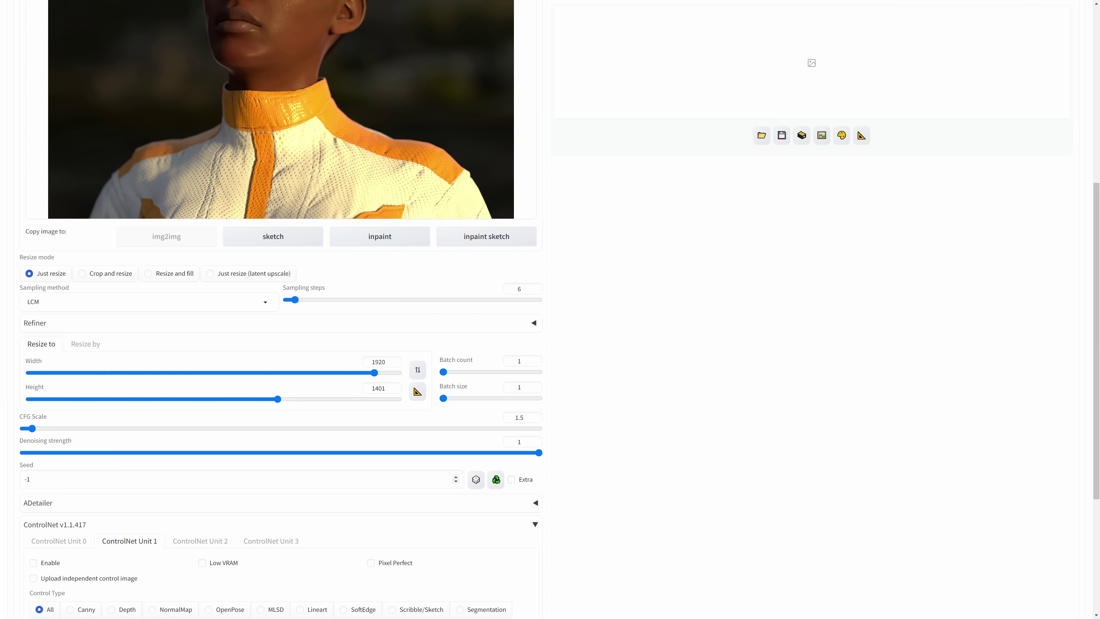
scroll(147, 435, down, 4)
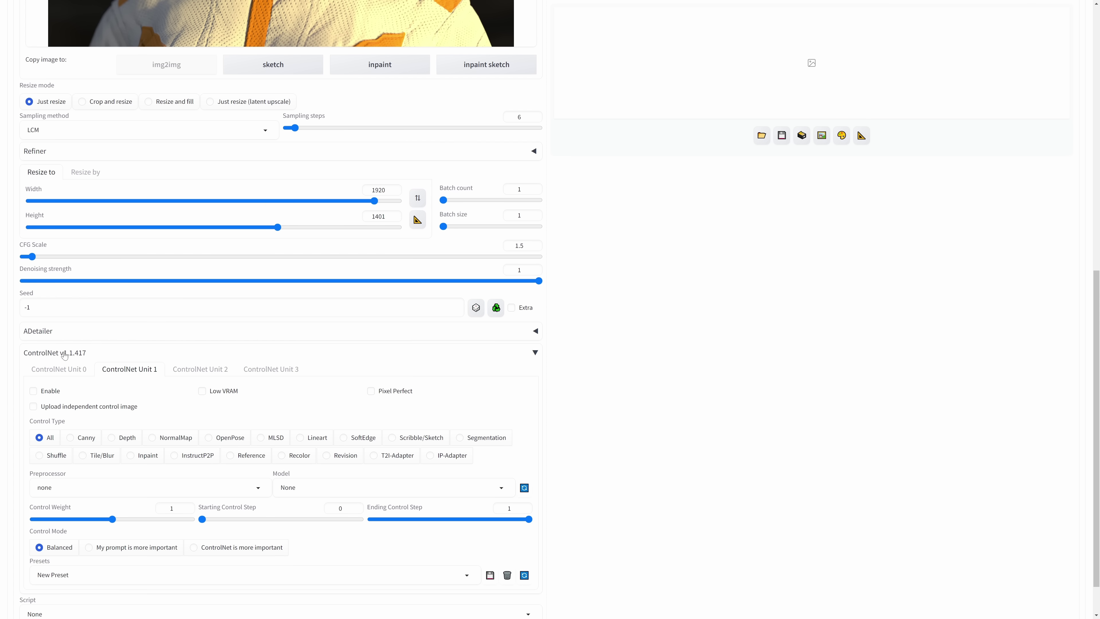
click(59, 369)
Enable ControlNet Unit 0 with Tile/Blur control type and preprocessor none.
click(49, 393)
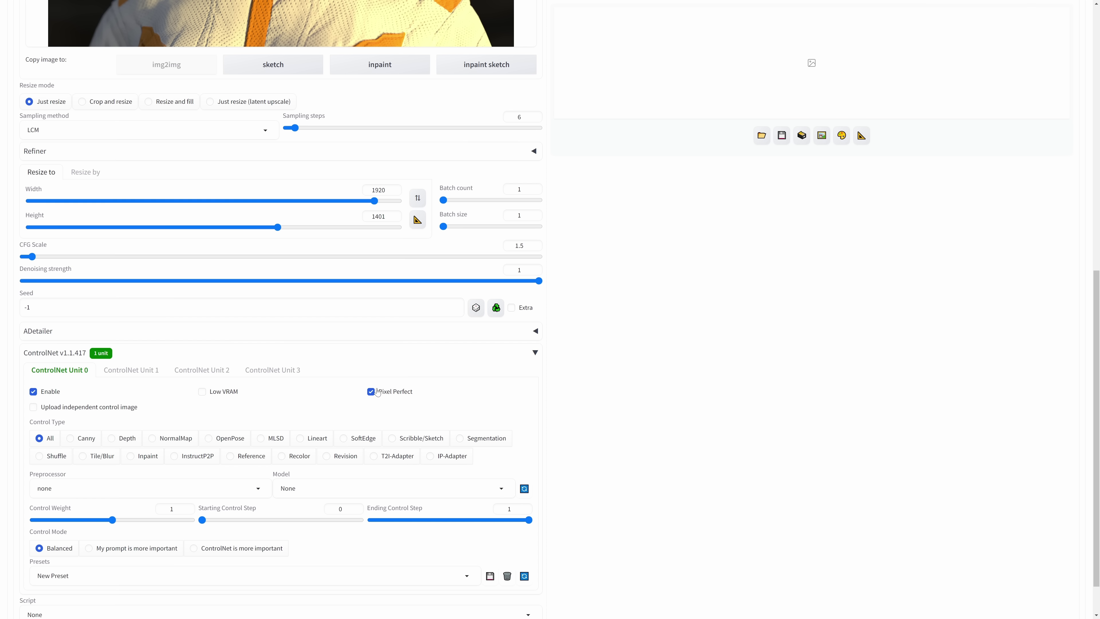
click(103, 454)
scroll(103, 455, down, 1)
click(130, 438)
click(64, 388)
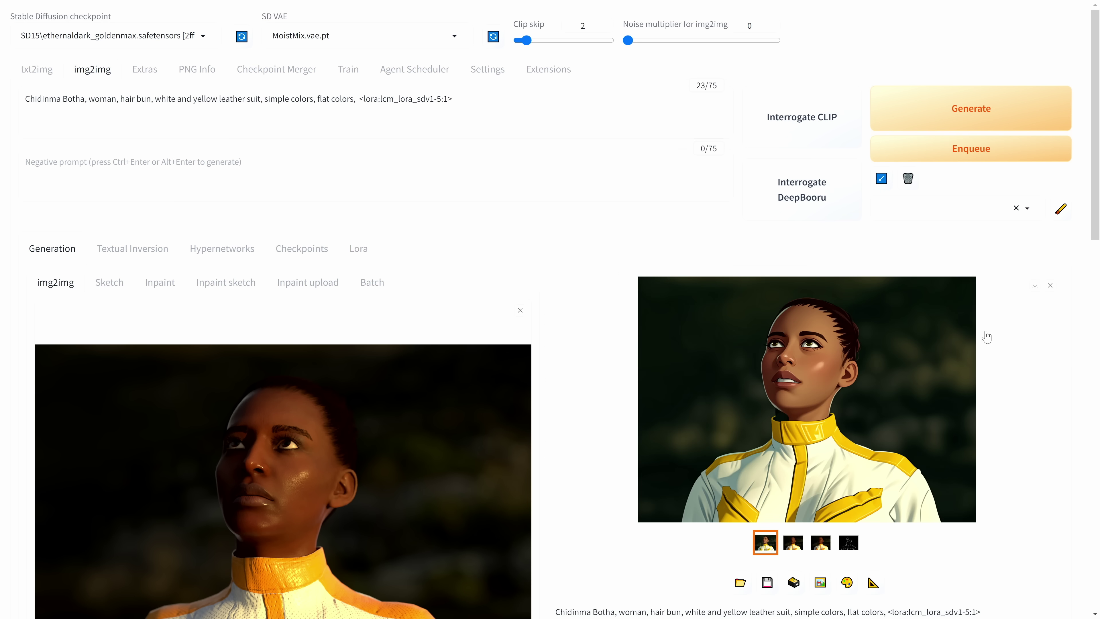
Review the finished portrait's generation info: LCM, 6 steps, CFG 1.5, 29.3 sec.
scroll(946, 356, down, 5)
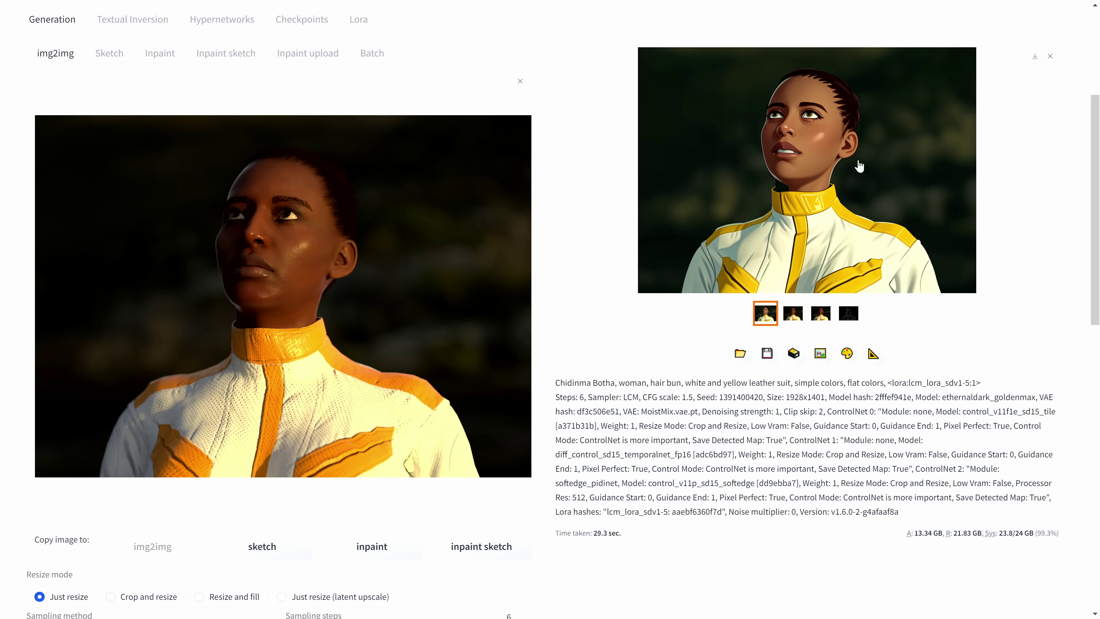
View the generated flat-colour portrait enlarged.
click(857, 157)
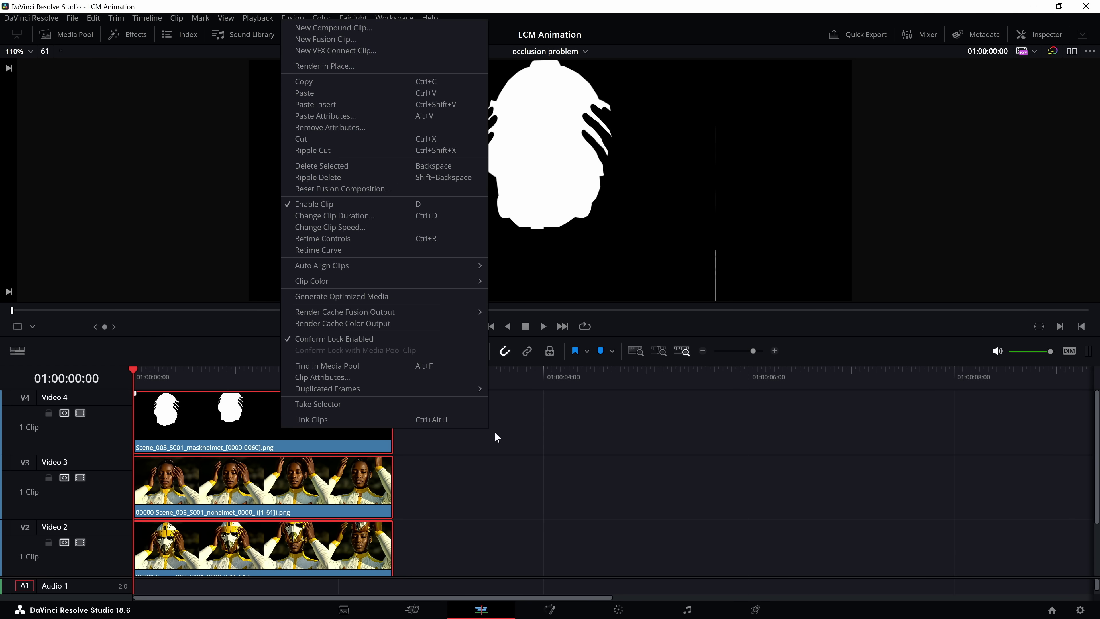
Turn the three stacked clips into a Fusion clip, then arrange Merge1, Merge2 and MediaIn3 in its node graph.
click(325, 39)
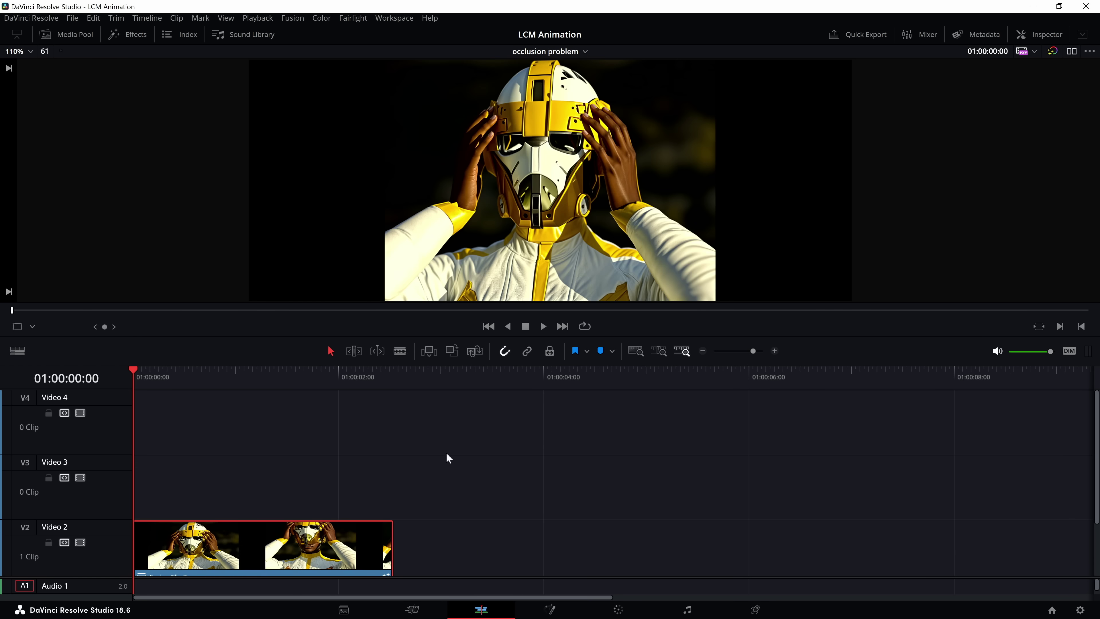
click(550, 611)
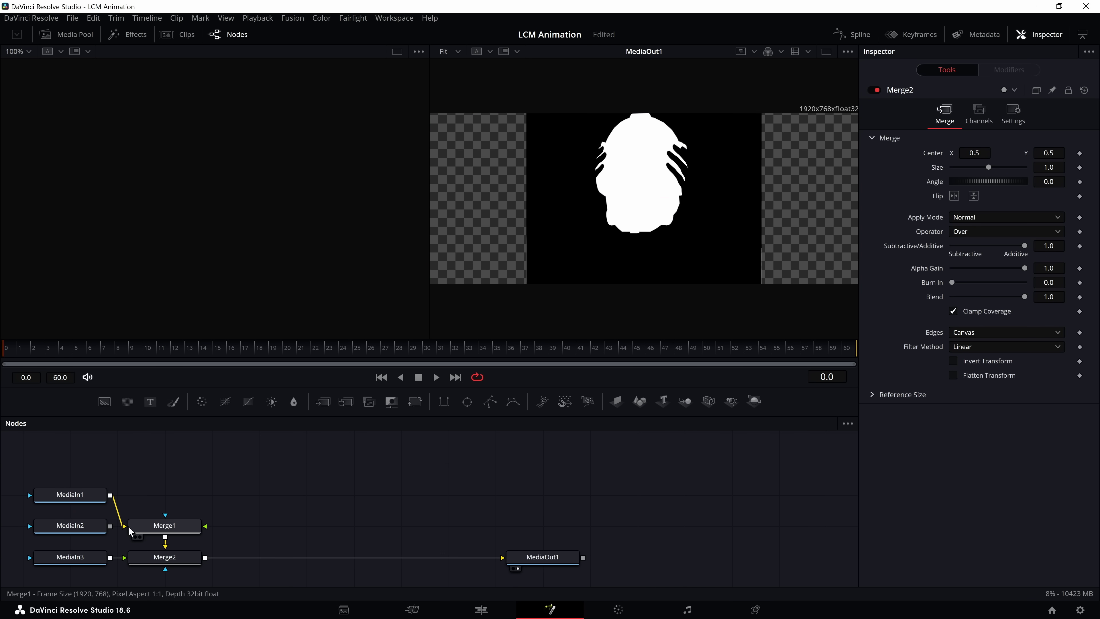
drag(164, 525, 308, 506)
drag(183, 559, 309, 556)
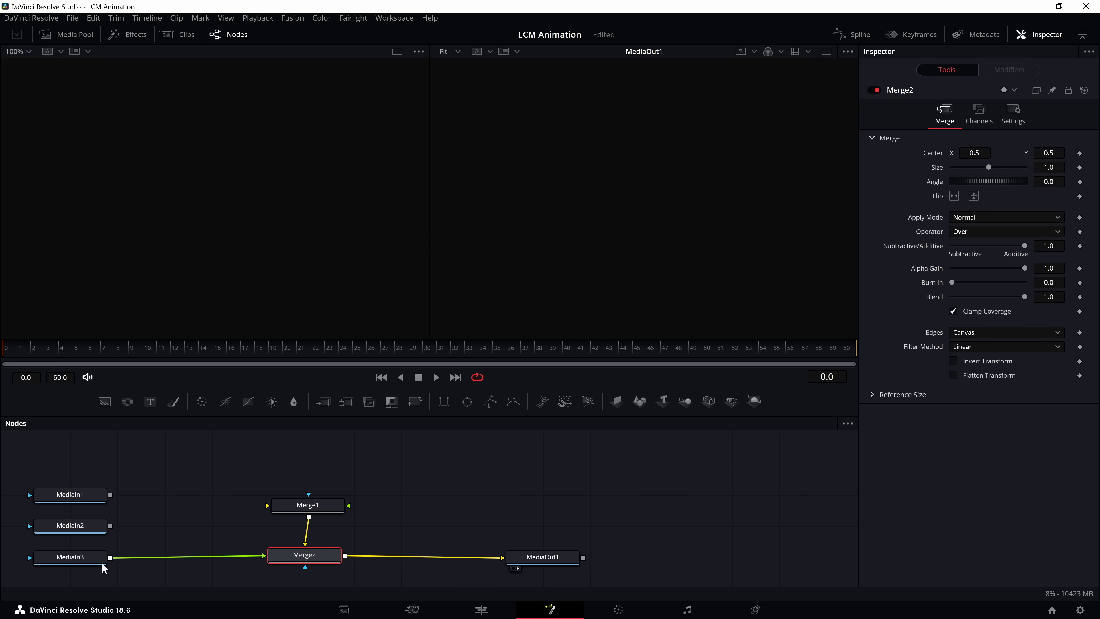
mouse_move(90, 561)
mouse_down()
mouse_move(229, 547)
mouse_move(212, 559)
mouse_move(89, 567)
mouse_up()
click(161, 565)
click(161, 566)
Reposition MediaIn2 and MediaIn1, placing MediaIn1 between MediaIn3 and Merge2.
click(184, 524)
drag(200, 520, 157, 466)
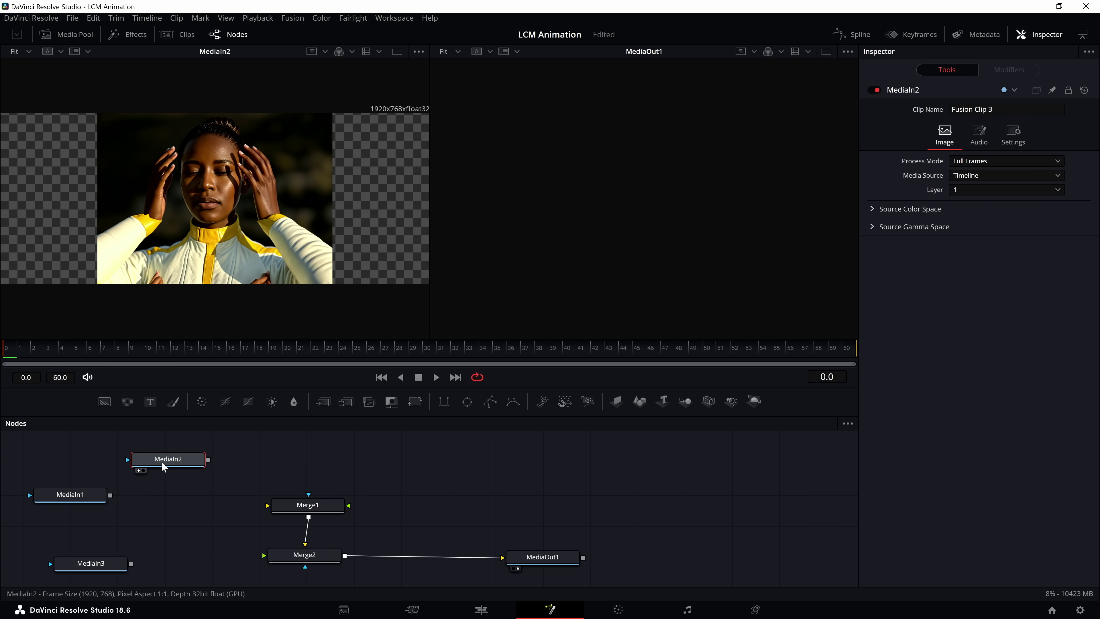
click(139, 471)
drag(69, 494, 200, 534)
click(158, 513)
click(158, 513)
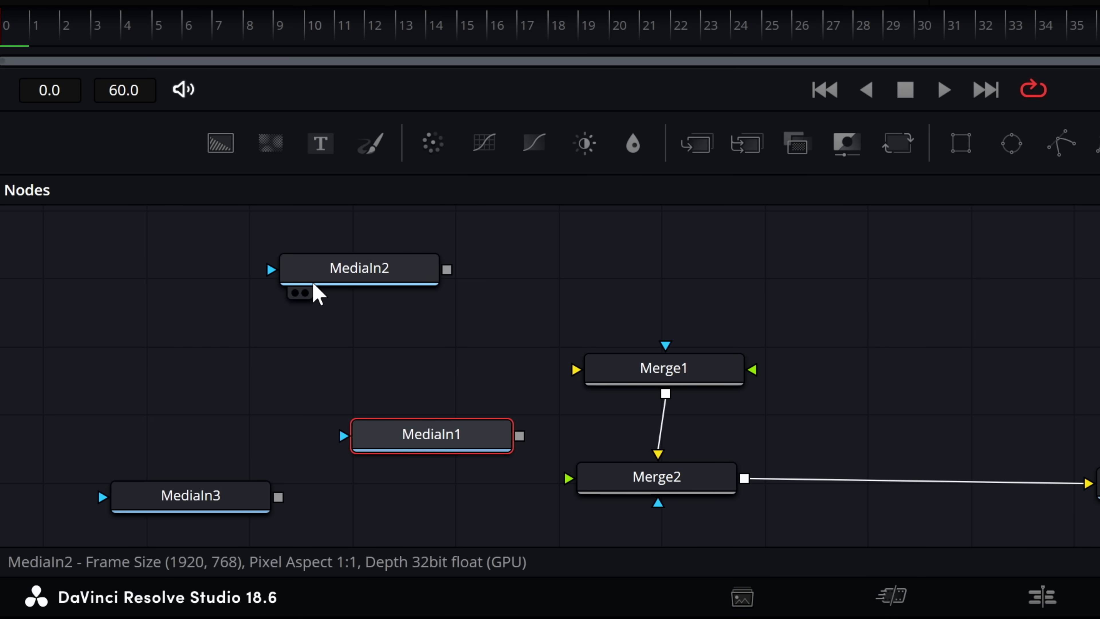
drag(90, 563, 75, 544)
Connect MediaIn3 as MediaIn1's mask and scrub the frames to check the helmet composite.
drag(115, 545, 128, 570)
drag(273, 511, 352, 437)
click(390, 433)
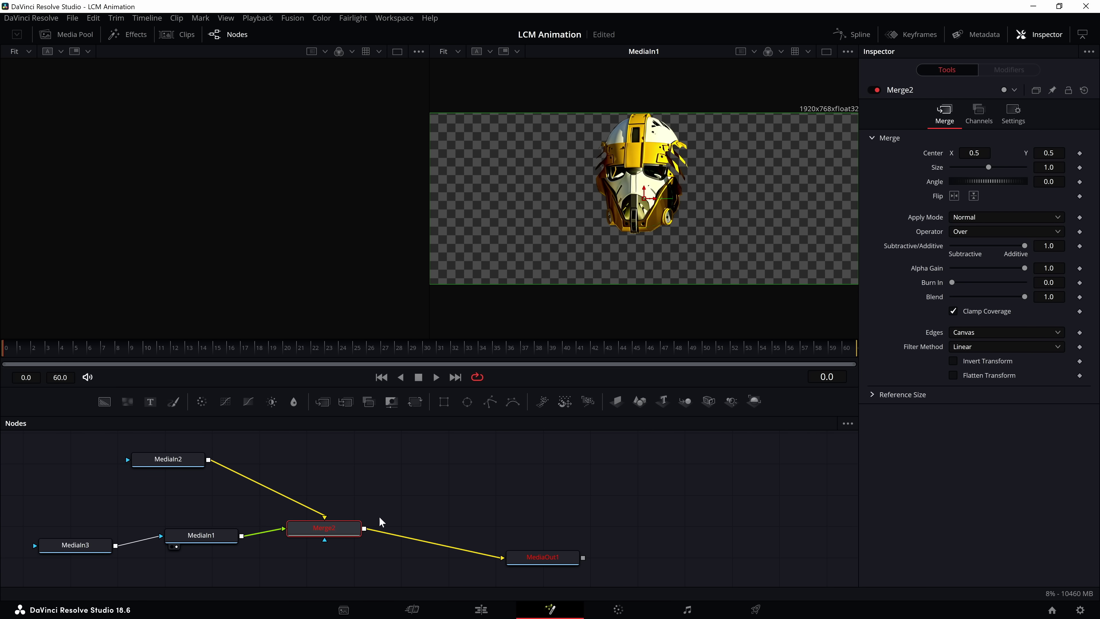
drag(204, 551, 201, 548)
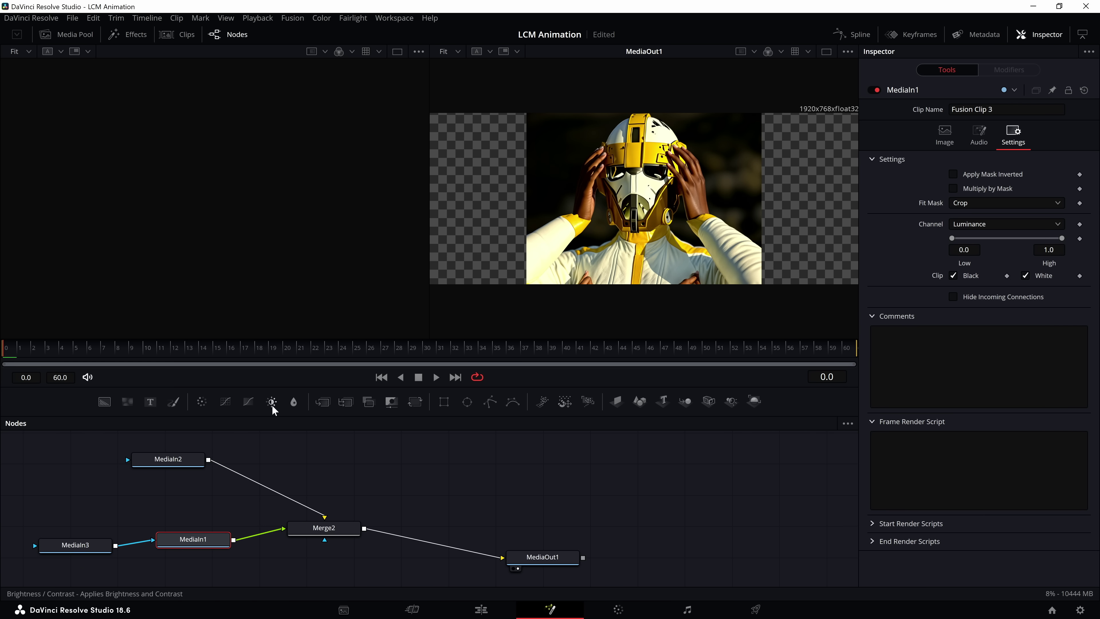
drag(72, 350, 373, 359)
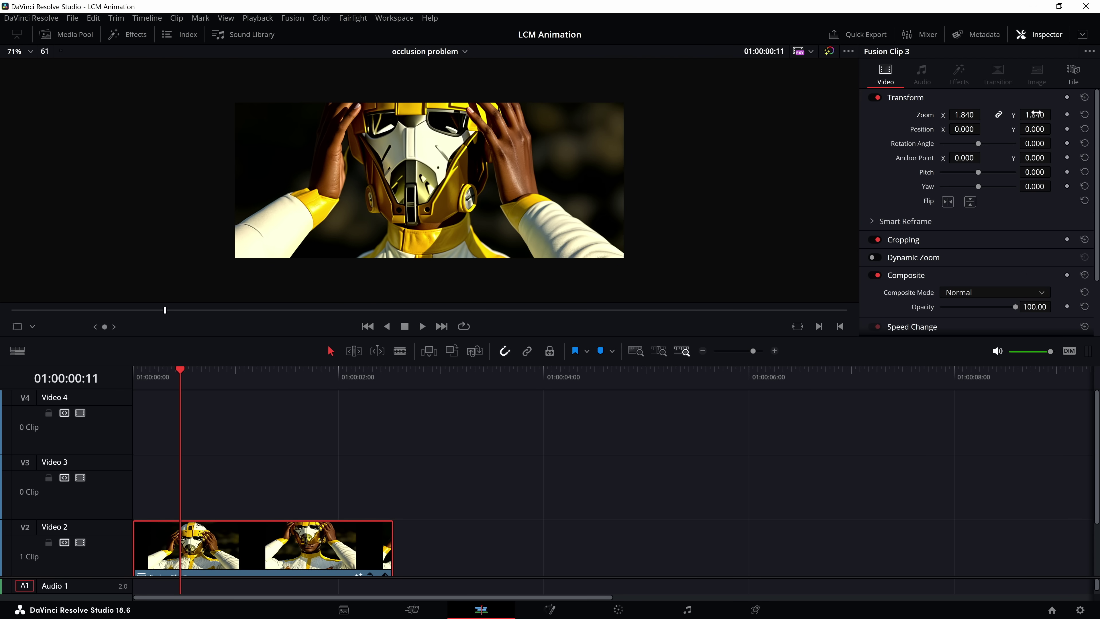
Lower Fusion Clip 3's Position Y to -80.000 in the Inspector.
drag(1034, 129, 1030, 129)
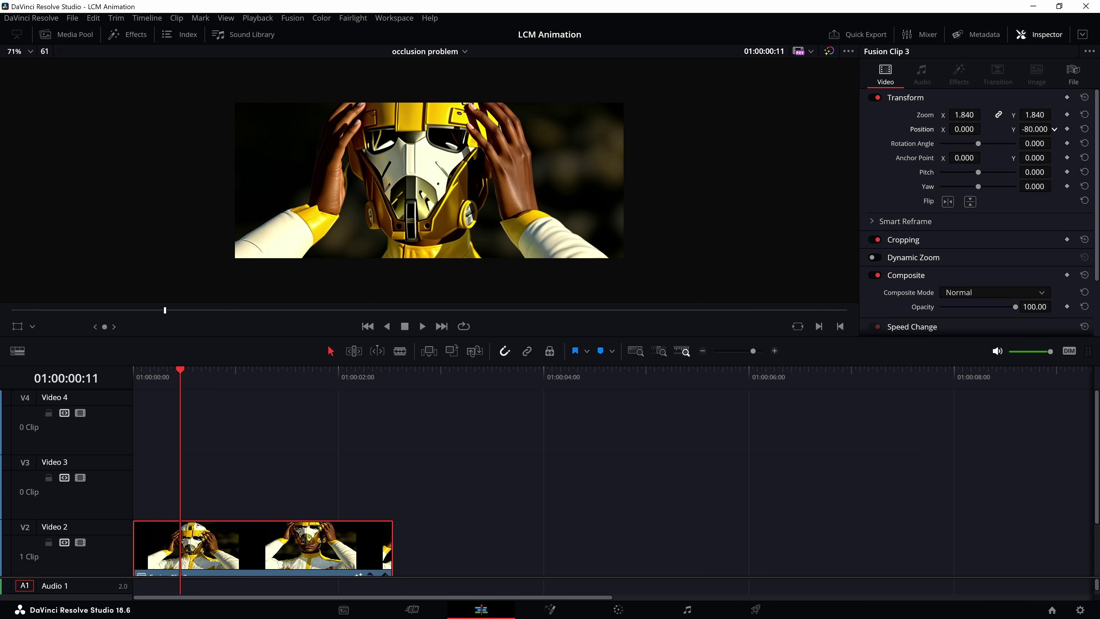